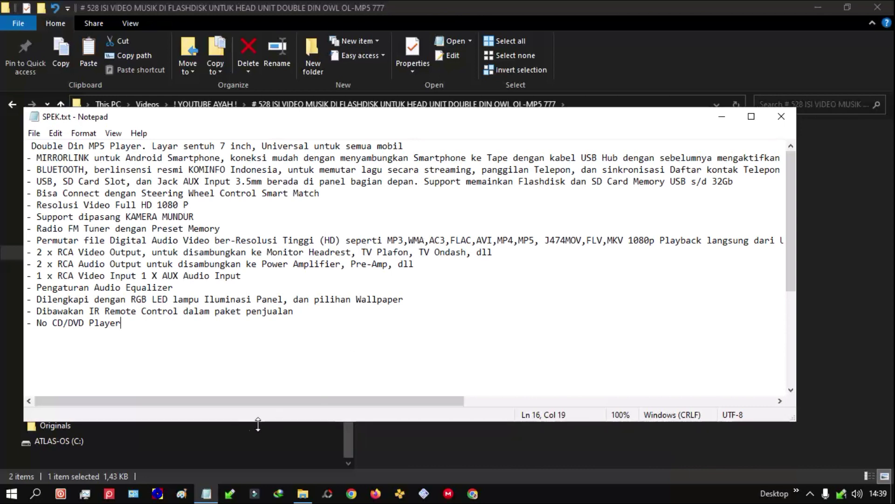
# Read the supported file formats line in SPEK.txt through to its end, along with the neighbouring specifications.
pyautogui.moveTo(254, 400); pyautogui.dragTo(357, 400)
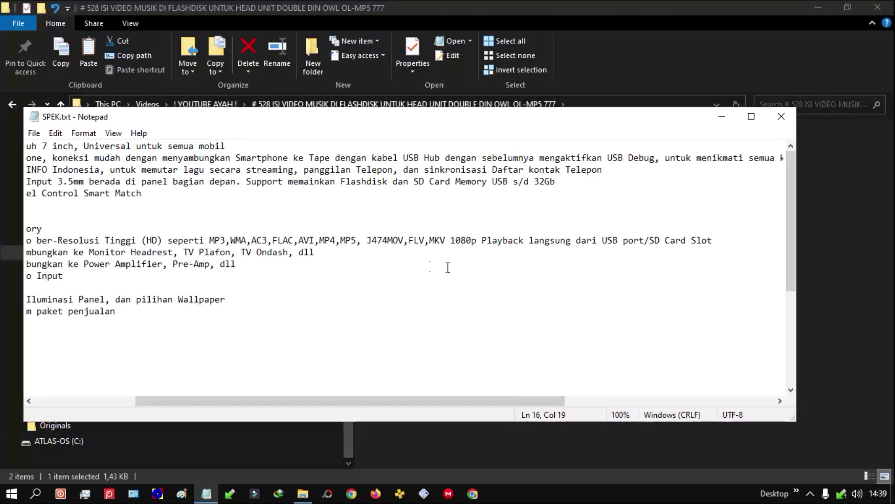
pyautogui.click(237, 298)
pyautogui.click(230, 240)
pyautogui.click(159, 168)
pyautogui.click(310, 230)
pyautogui.click(482, 240)
# Review the steering wheel control, reverse camera and USB memory capacity lines in SPEK.txt, and minimize the notes.
pyautogui.click(244, 196)
pyautogui.click(84, 194)
pyautogui.click(62, 193)
pyautogui.click(37, 195)
pyautogui.hotkey('shift', 'End')
pyautogui.click(313, 278)
pyautogui.click(434, 273)
pyautogui.click(433, 215)
pyautogui.hotkey('ctrl', 'shift', 'Left')
pyautogui.click(460, 215)
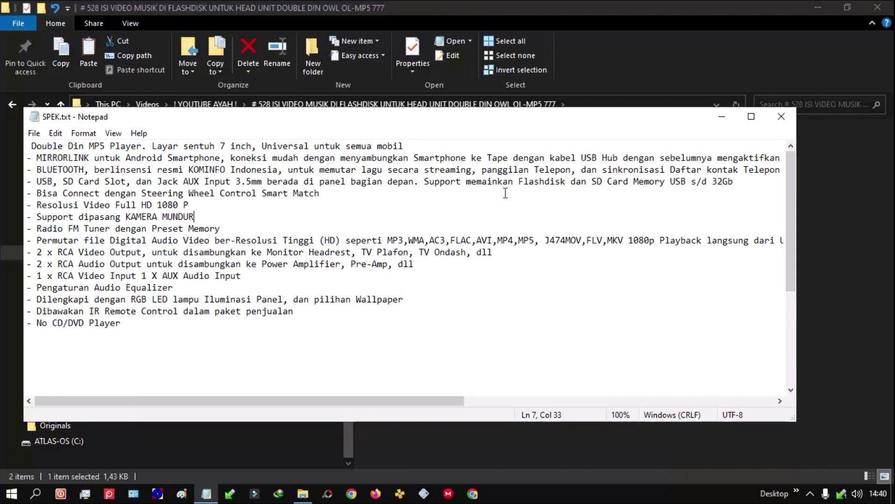
pyautogui.click(667, 319)
pyautogui.click(724, 182)
pyautogui.click(722, 116)
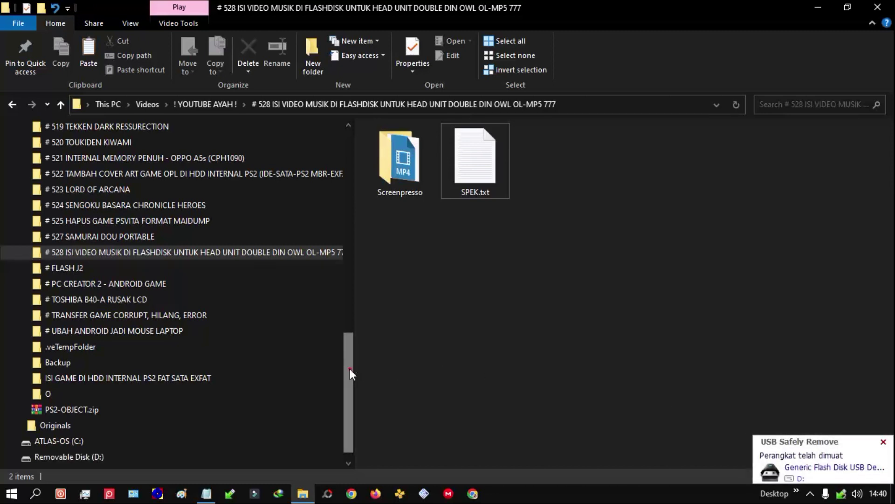
# Open the dd folder inside Music, 2023-06 juni, 03.
pyautogui.moveTo(350, 368); pyautogui.dragTo(348, 121)
pyautogui.click(14, 231)
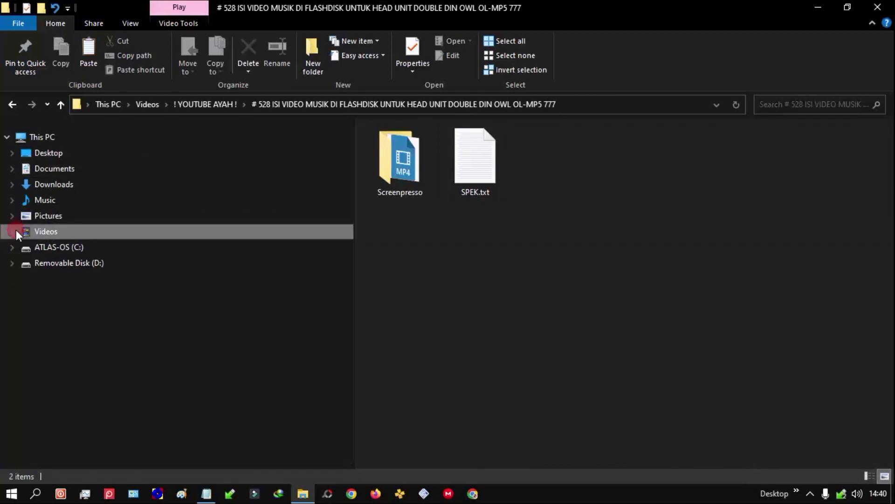
pyautogui.click(7, 201)
pyautogui.click(18, 217)
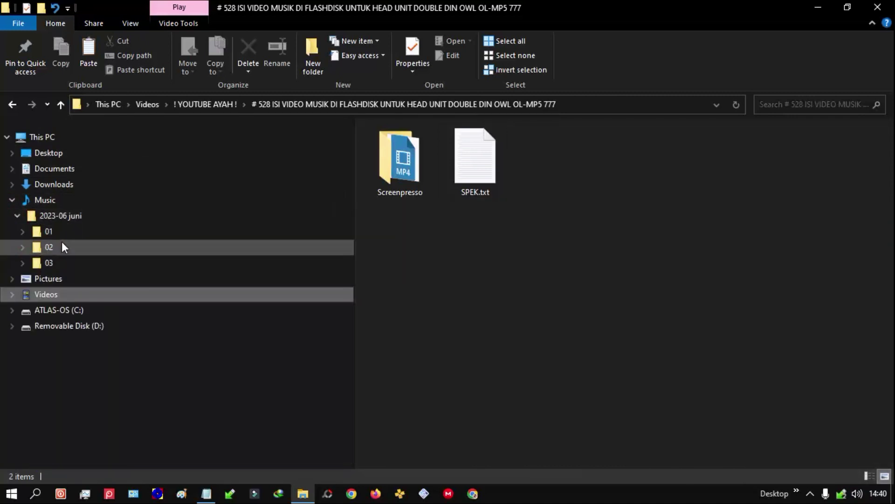
pyautogui.click(53, 264)
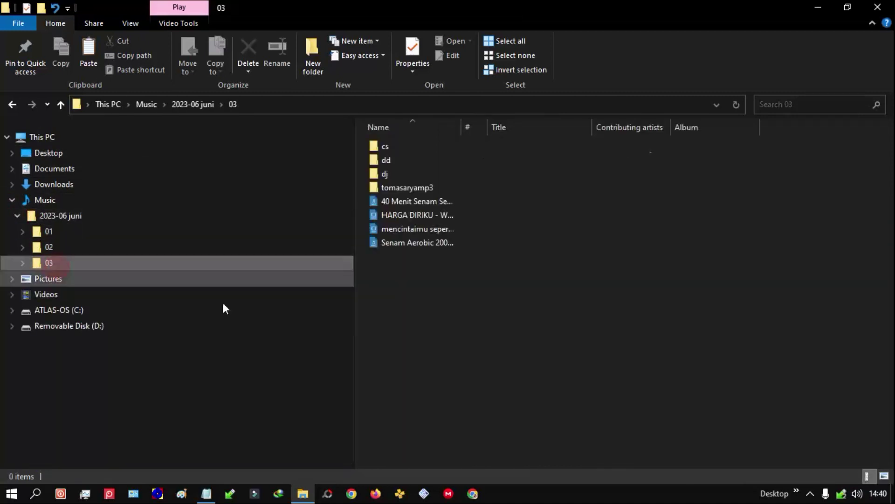
pyautogui.click(22, 263)
pyautogui.click(65, 294)
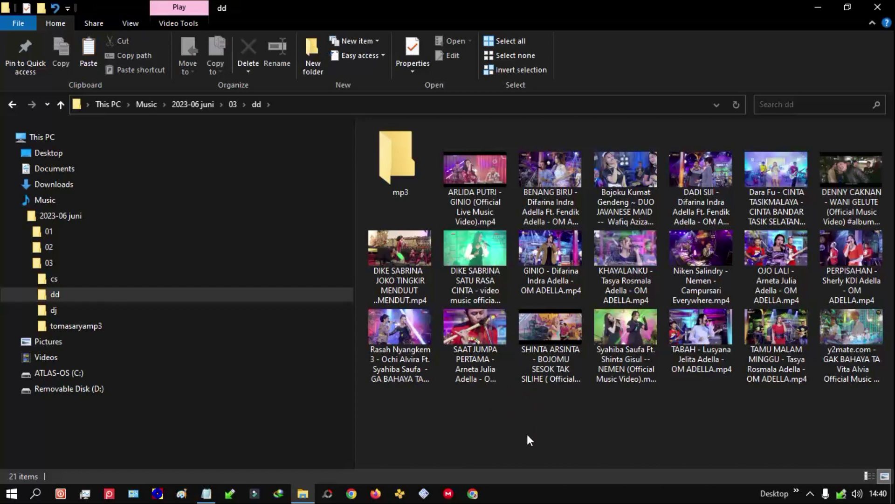
# Check the sizes and lengths of the dd videos in Details view with a wider Name column, and return to large icons.
pyautogui.click(134, 22)
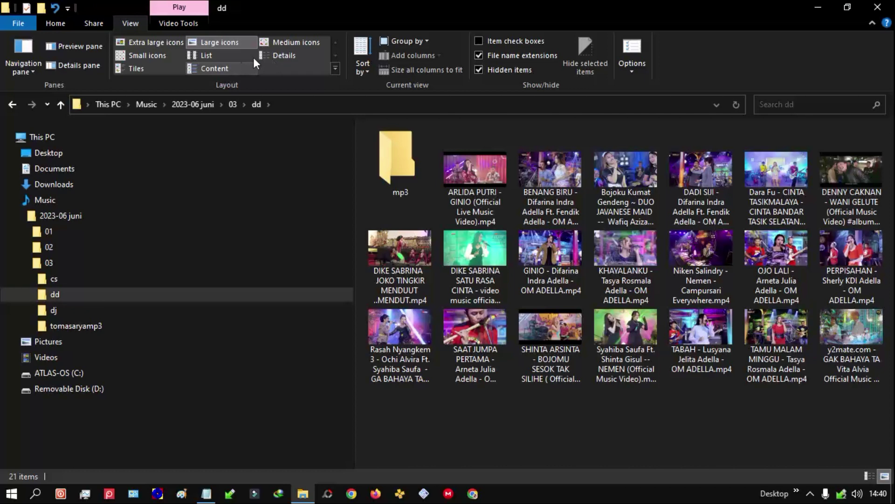
pyautogui.click(278, 56)
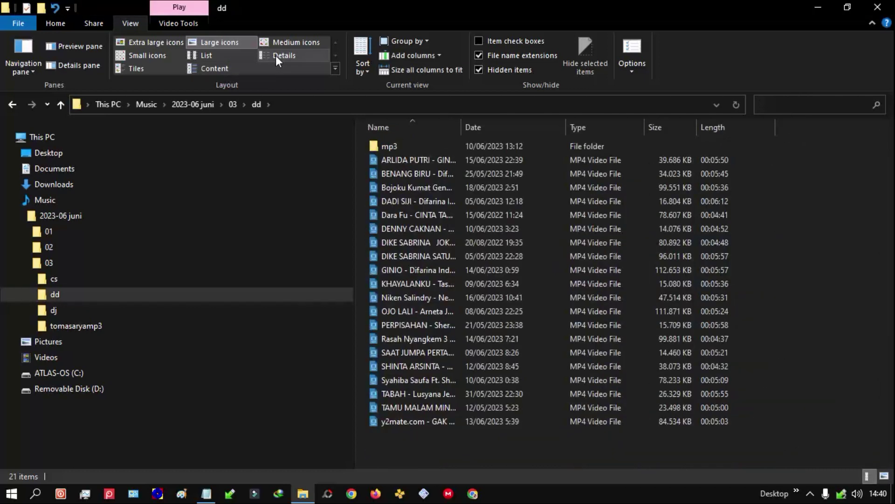
pyautogui.click(275, 55)
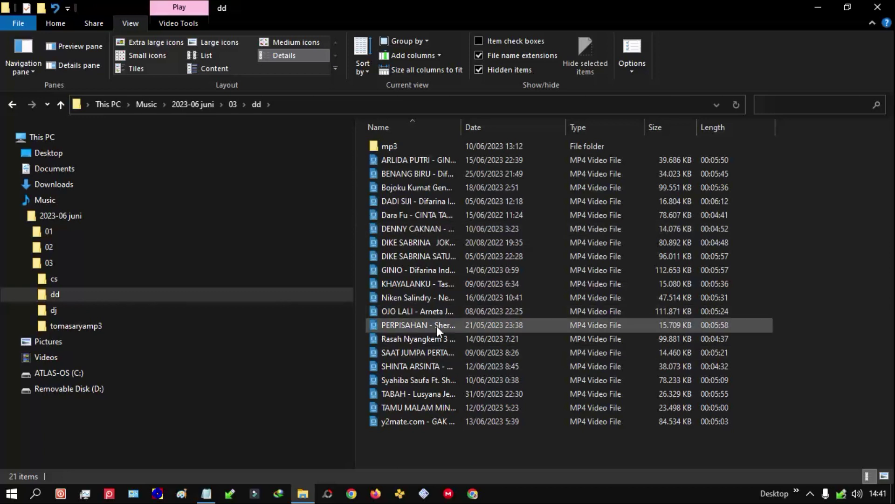
pyautogui.moveTo(462, 127); pyautogui.dragTo(525, 127)
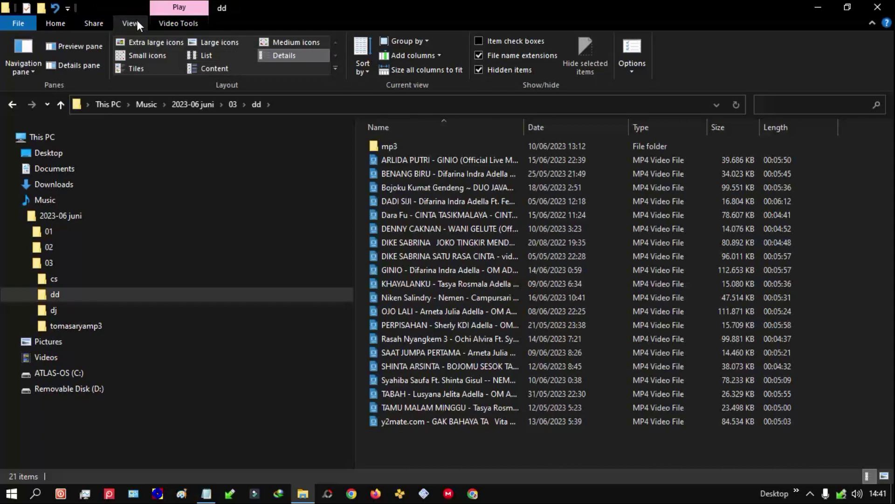
pyautogui.click(205, 43)
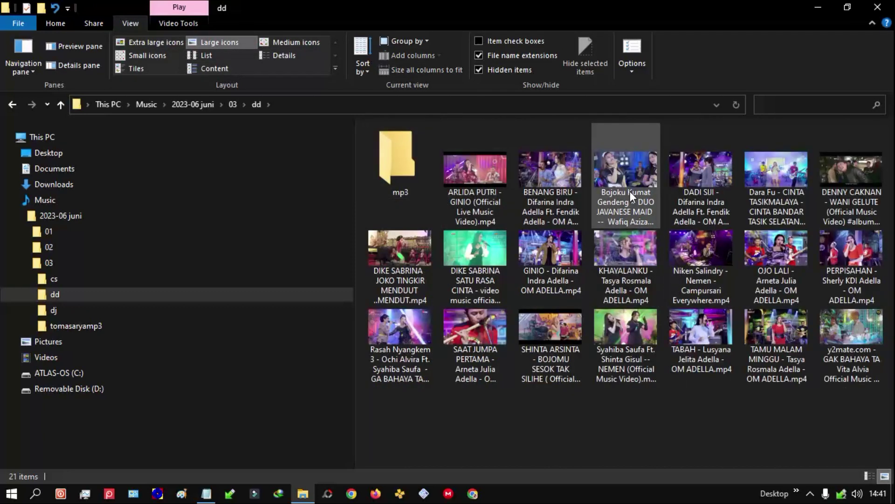
# Inspect the KHAYALANKU video in MediaInfo, highlight its height in pixels, and close the report.
pyautogui.click(625, 256)
pyautogui.rightClick(625, 257)
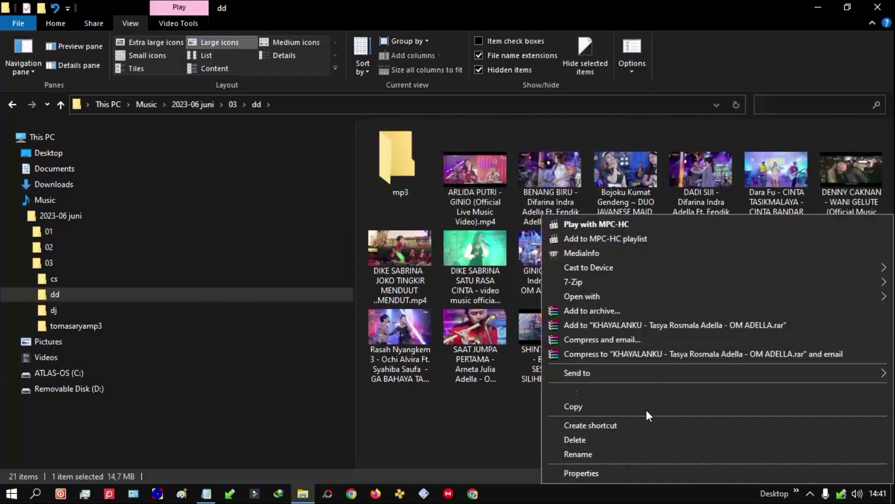
pyautogui.click(600, 253)
pyautogui.moveTo(388, 58); pyautogui.dragTo(142, 72)
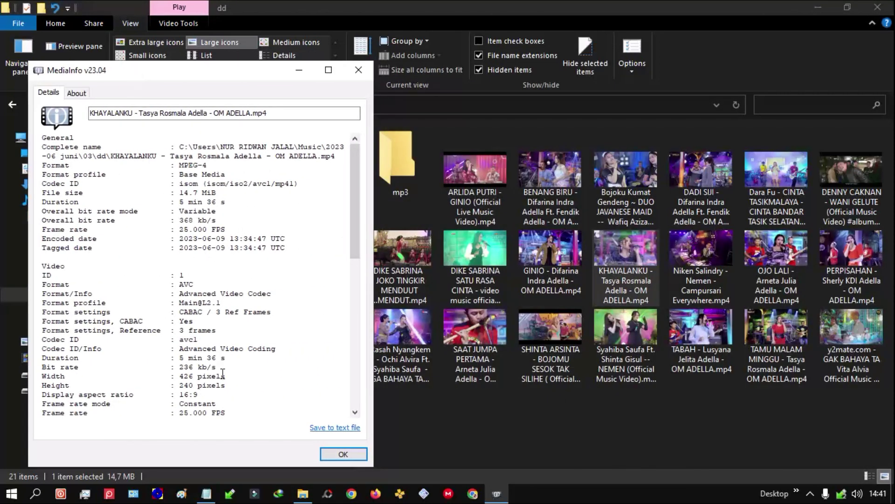
pyautogui.moveTo(180, 385); pyautogui.dragTo(211, 386)
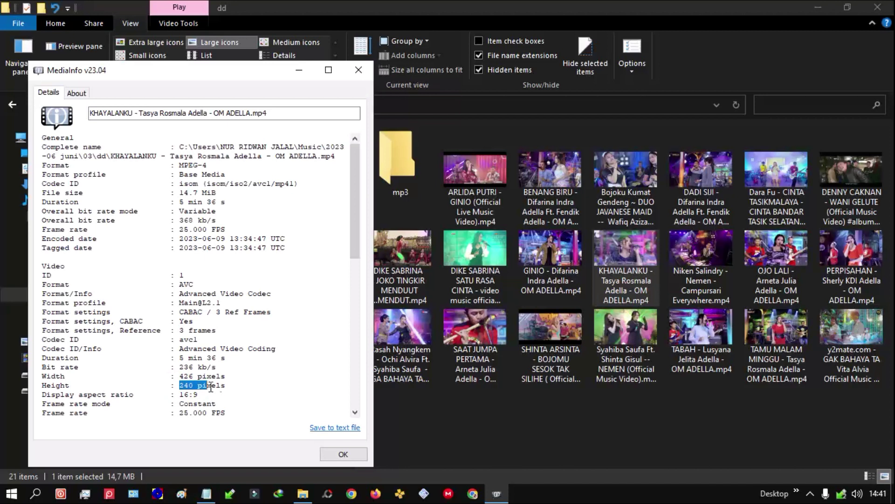
pyautogui.click(212, 386)
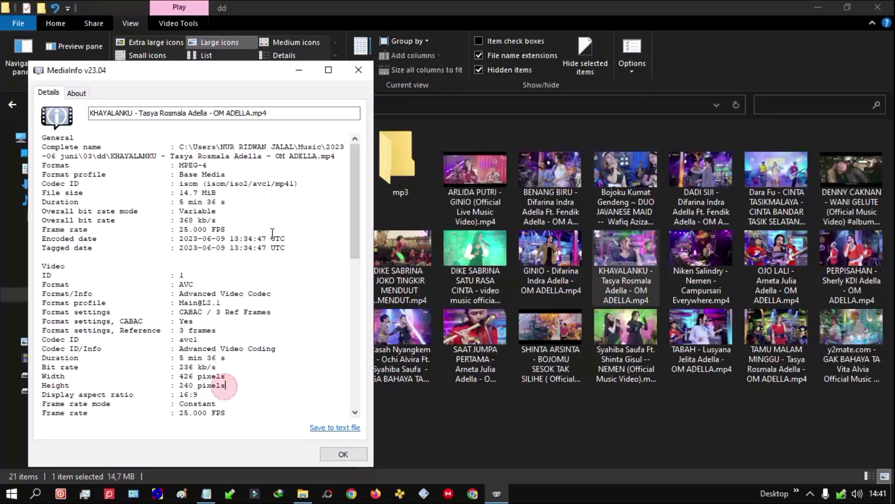
pyautogui.click(357, 70)
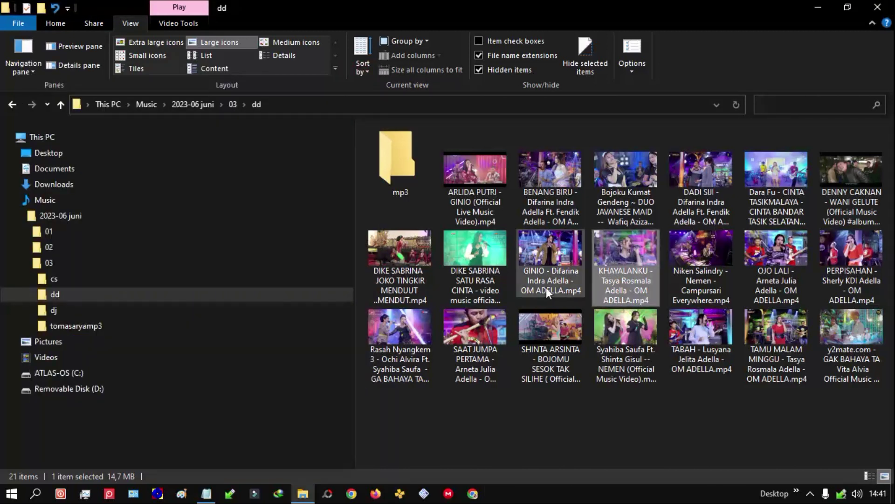
# Inspect the GINIO OM ADELLA video in MediaInfo, highlight its height in pixels, and close the report.
pyautogui.rightClick(549, 256)
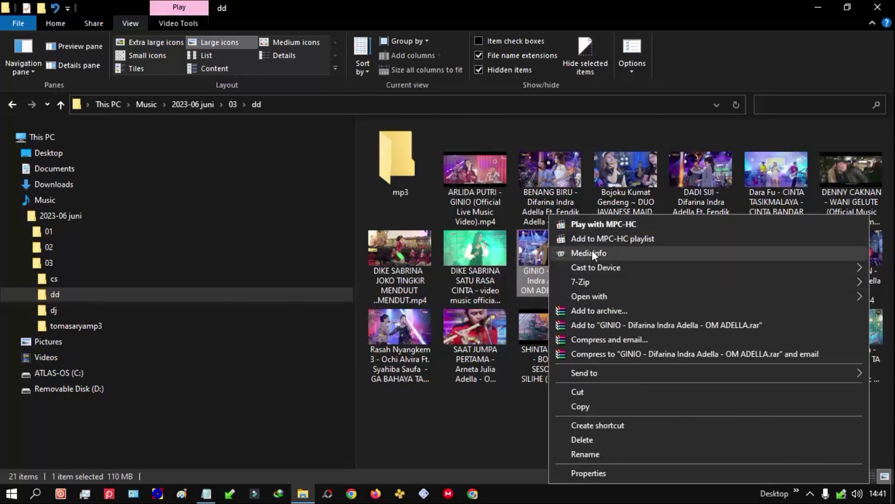
pyautogui.click(586, 252)
pyautogui.click(449, 366)
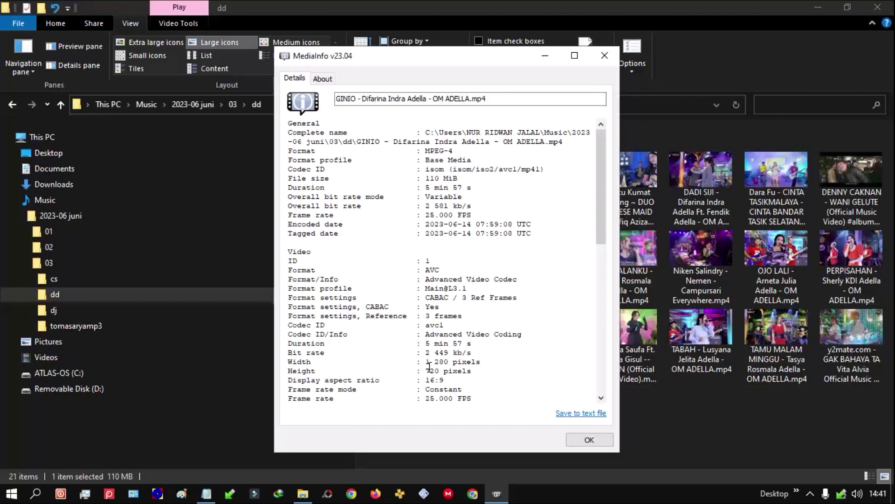
pyautogui.moveTo(425, 370); pyautogui.dragTo(472, 371)
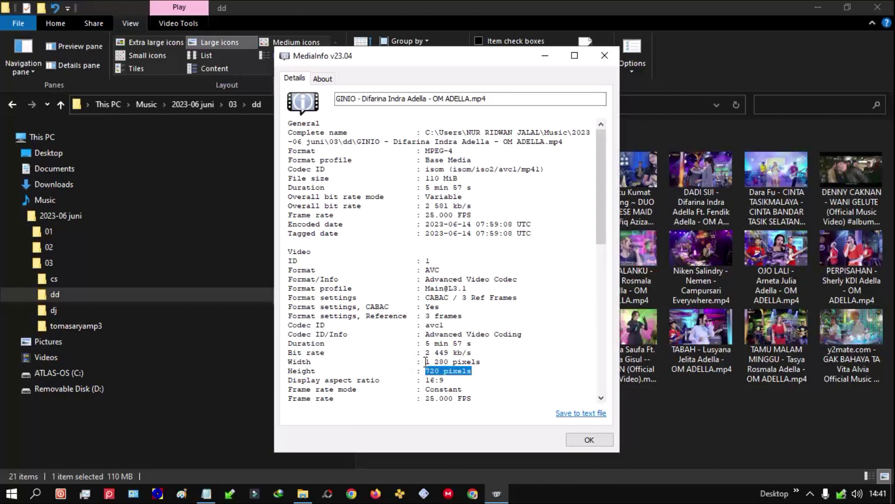
pyautogui.click(605, 56)
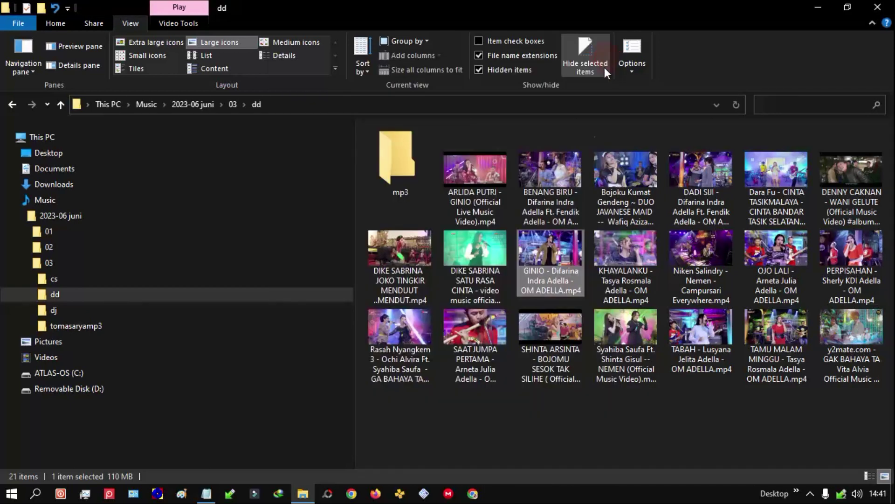
# Compare the file sizes of individual videos in the dd folder, including NEMEN, GINIO and KHAYALANKU.
pyautogui.click(476, 261)
pyautogui.click(476, 184)
pyautogui.click(555, 189)
pyautogui.click(611, 352)
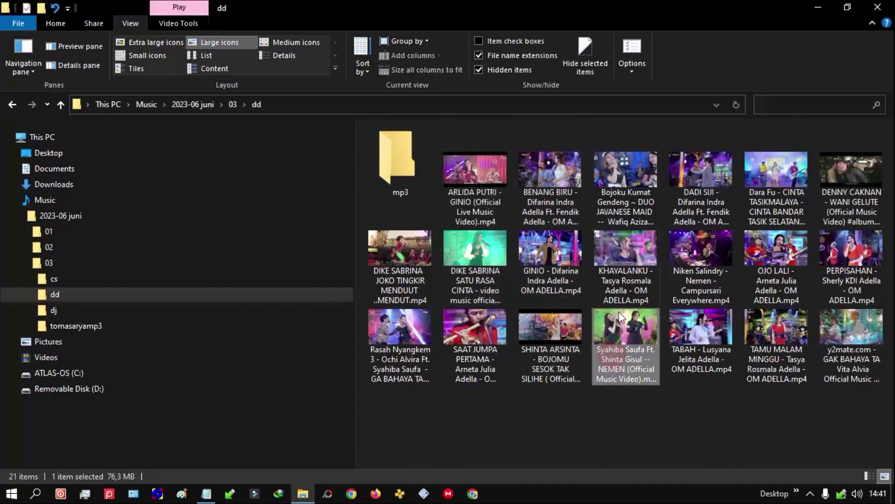
pyautogui.click(555, 265)
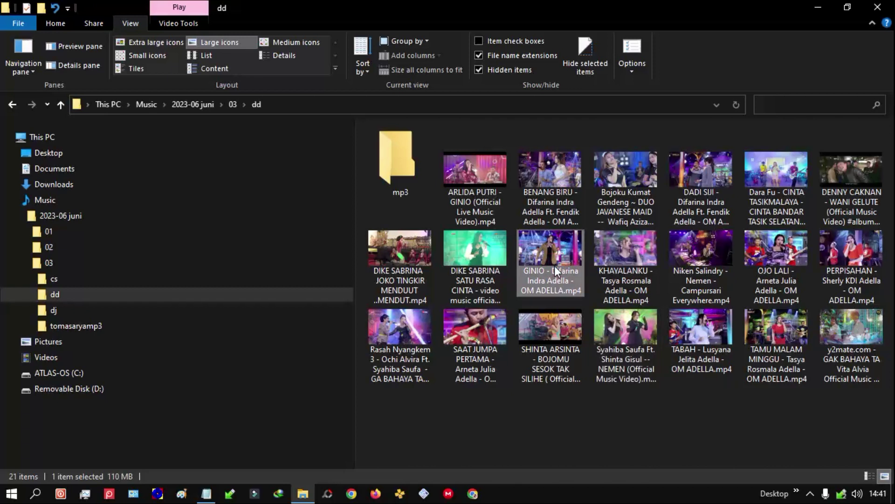
pyautogui.click(633, 282)
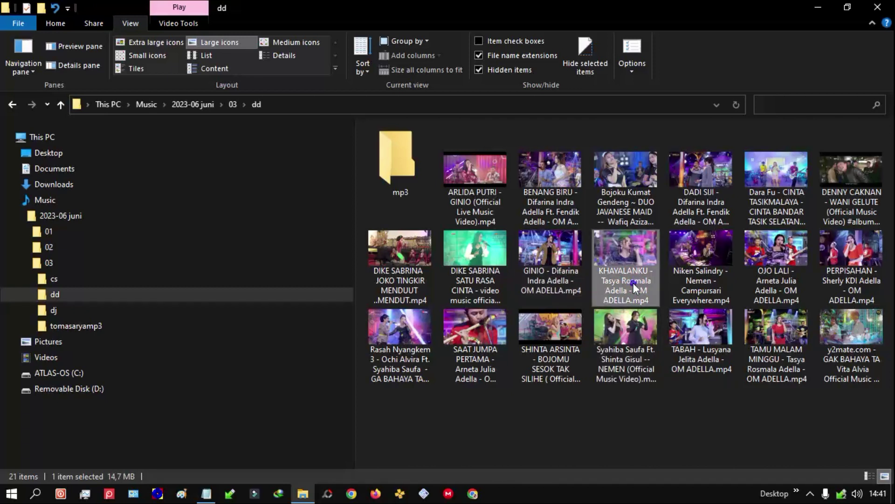
pyautogui.rightClick(633, 283)
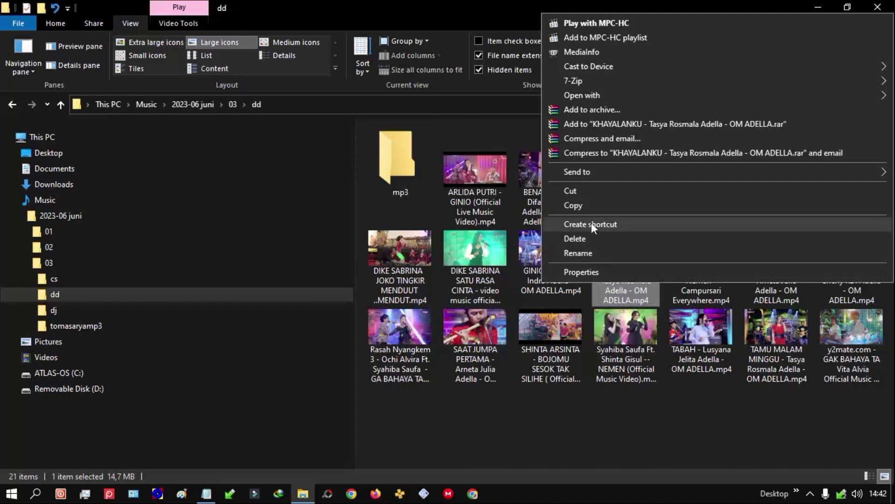
pyautogui.click(616, 402)
# Select KHAYALANKU, BENANG BIRU, DADI SIJI, OJO LALI, PERPISAHAN, SAAT JUMPA PERTAMA, TABAH, TAMU MALAM MINGGU and Rasah Nyangkem 3 in the dd folder.
pyautogui.click(625, 287)
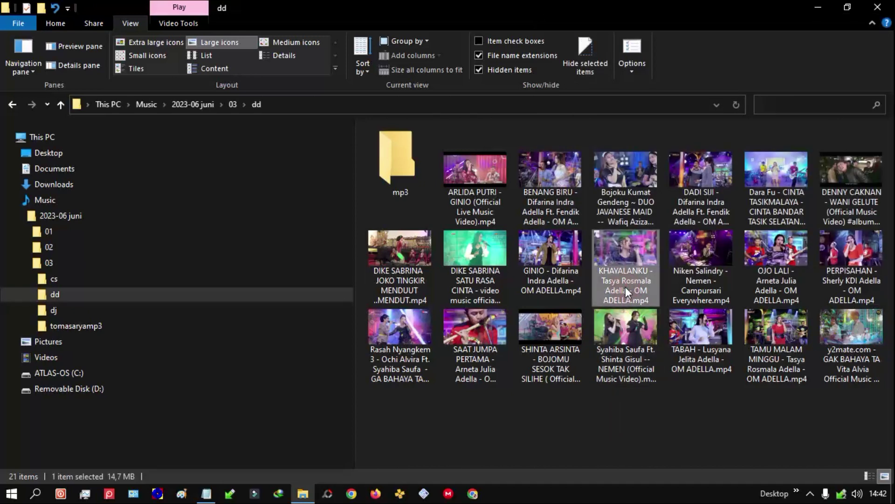
pyautogui.keyDown('ctrl'); pyautogui.click(538, 196); pyautogui.keyUp('ctrl')
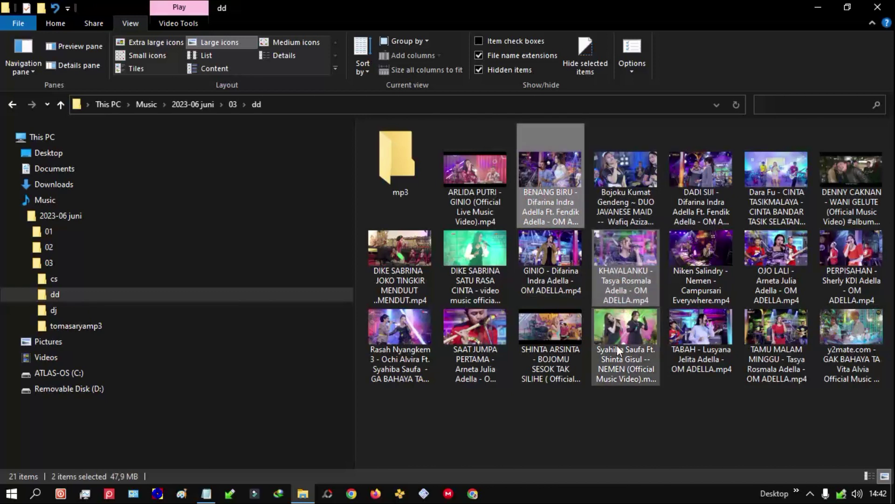
pyautogui.keyDown('ctrl'); pyautogui.click(708, 354); pyautogui.keyUp('ctrl')
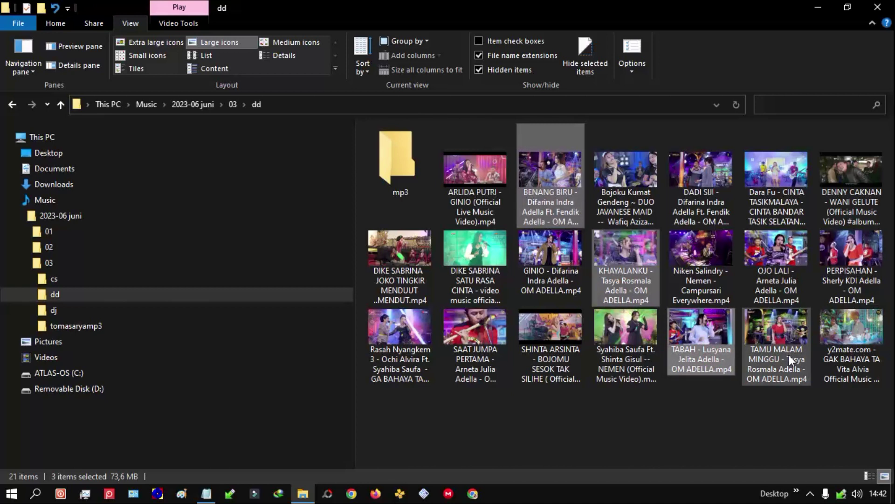
pyautogui.keyDown('ctrl'); pyautogui.click(789, 354); pyautogui.keyUp('ctrl')
pyautogui.keyDown('ctrl'); pyautogui.click(839, 284); pyautogui.keyUp('ctrl')
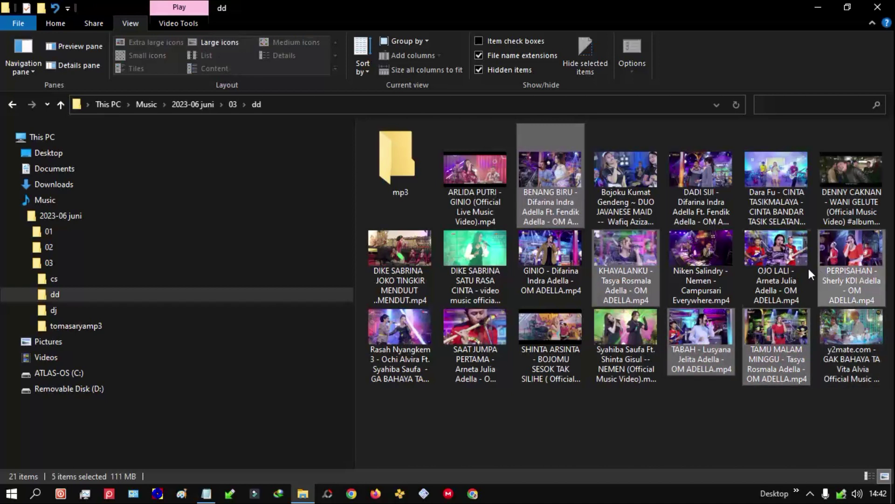
pyautogui.keyDown('ctrl'); pyautogui.click(807, 268); pyautogui.keyUp('ctrl')
pyautogui.keyDown('ctrl'); pyautogui.click(769, 194); pyautogui.keyUp('ctrl')
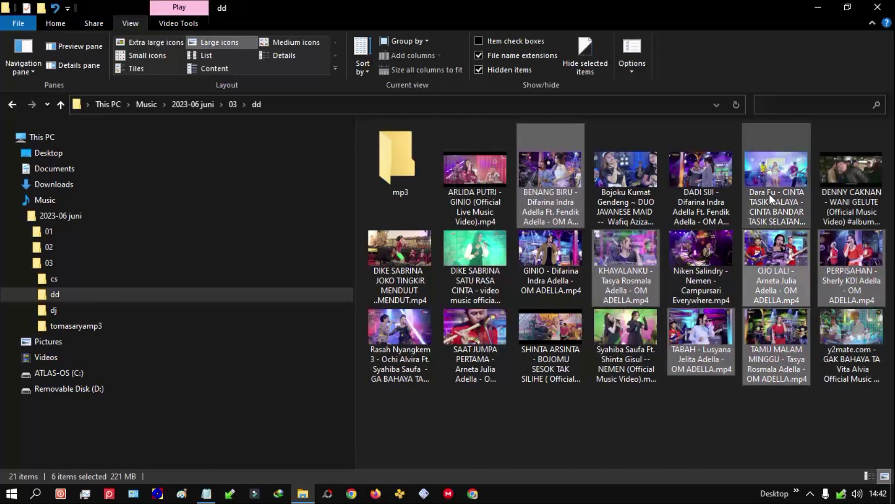
pyautogui.keyDown('ctrl'); pyautogui.click(702, 179); pyautogui.keyUp('ctrl')
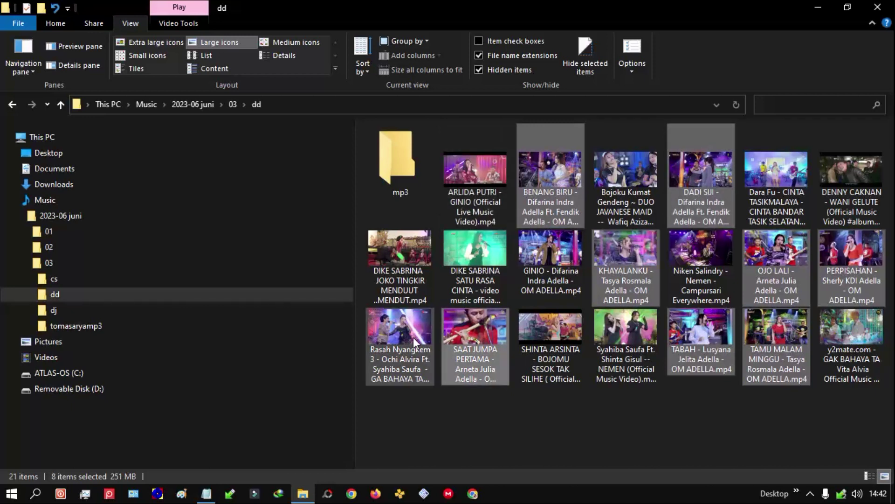
pyautogui.keyDown('ctrl'); pyautogui.click(497, 215); pyautogui.keyUp('ctrl')
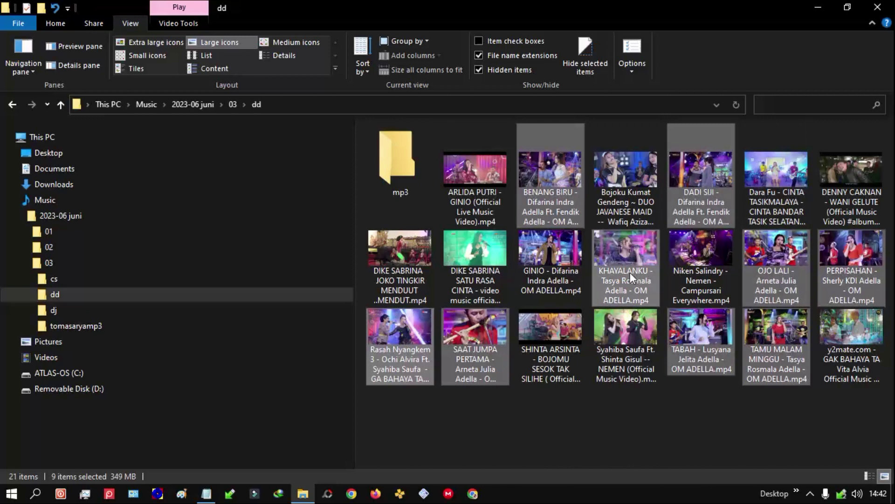
pyautogui.rightClick(783, 352)
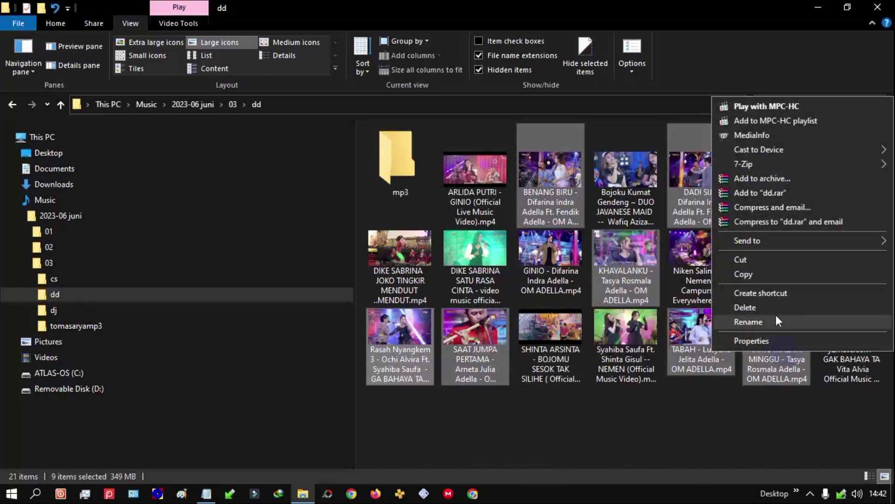
pyautogui.press('Escape')
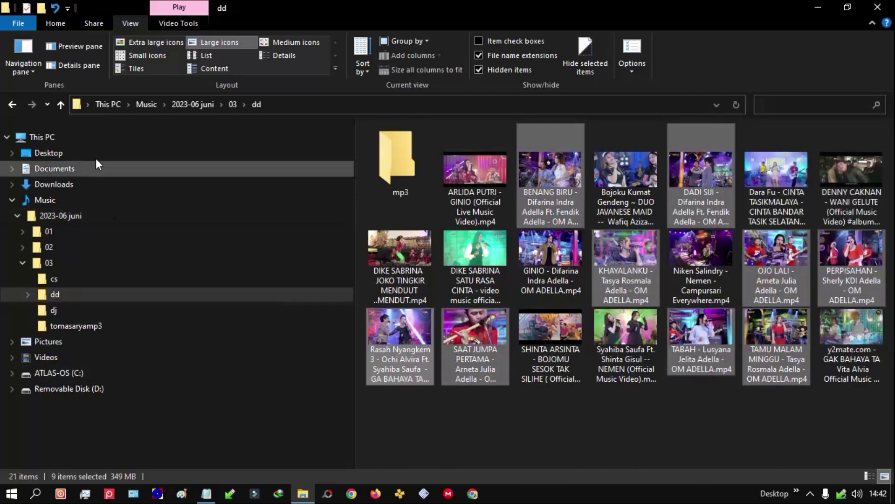
# Create a folder named ADELLA 10 on Removable Disk (D:).
pyautogui.click(87, 140)
pyautogui.click(424, 349)
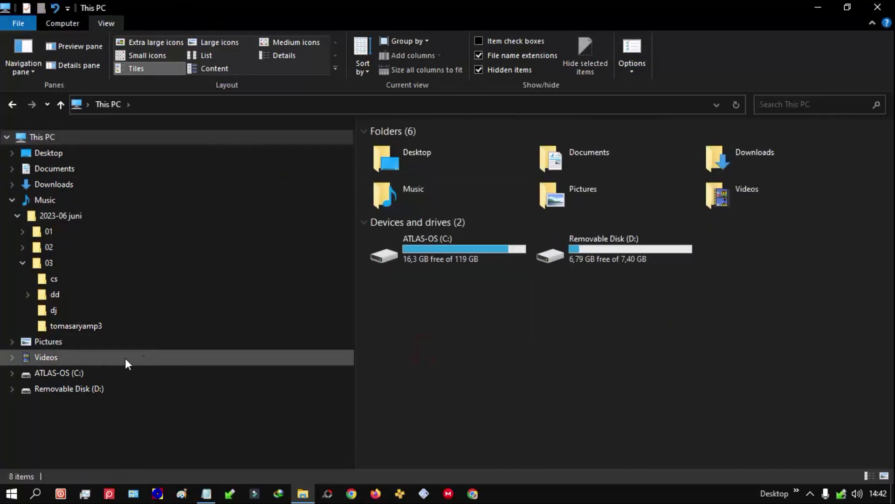
pyautogui.click(102, 389)
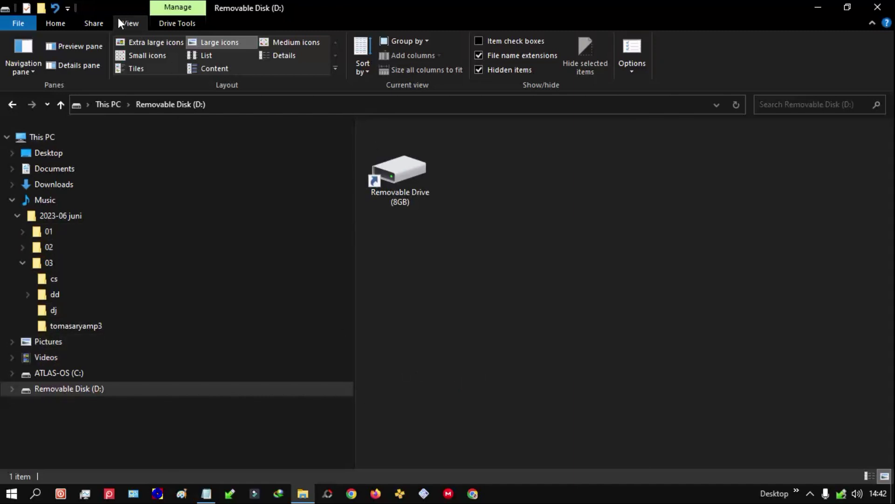
pyautogui.click(383, 237)
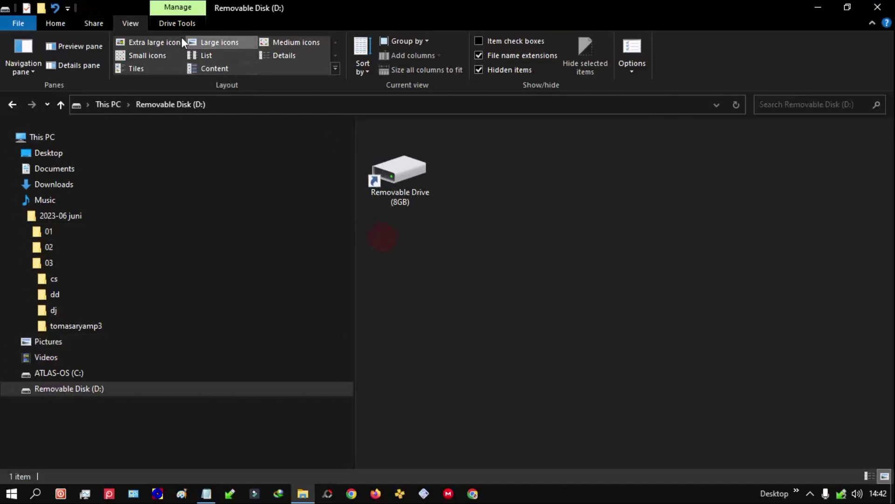
pyautogui.click(42, 11)
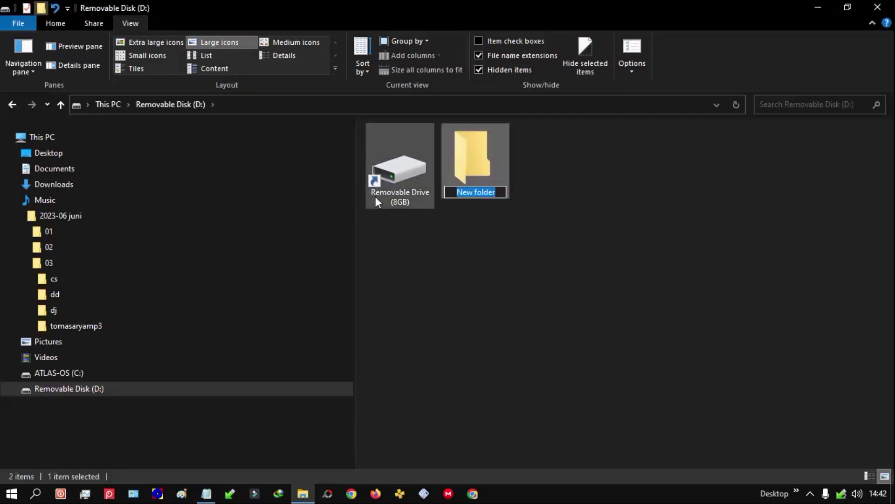
pyautogui.write('ADEK')
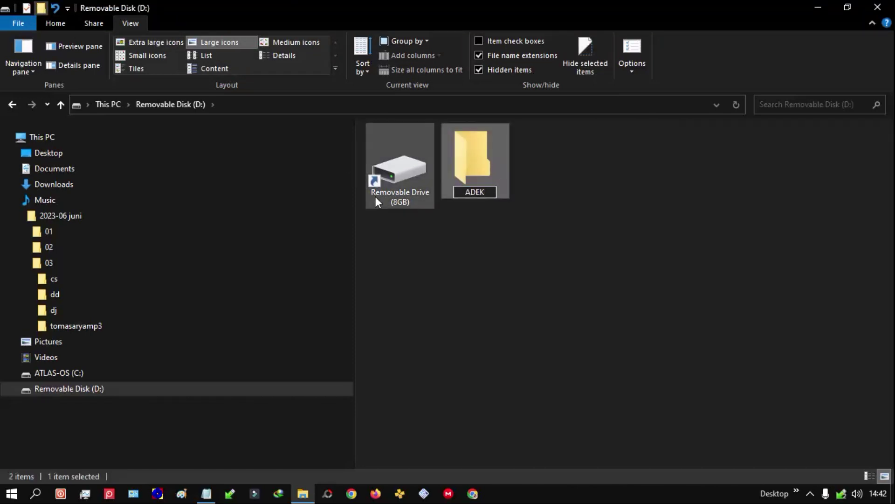
pyautogui.press('BackSpace')
pyautogui.write('LLA 10')
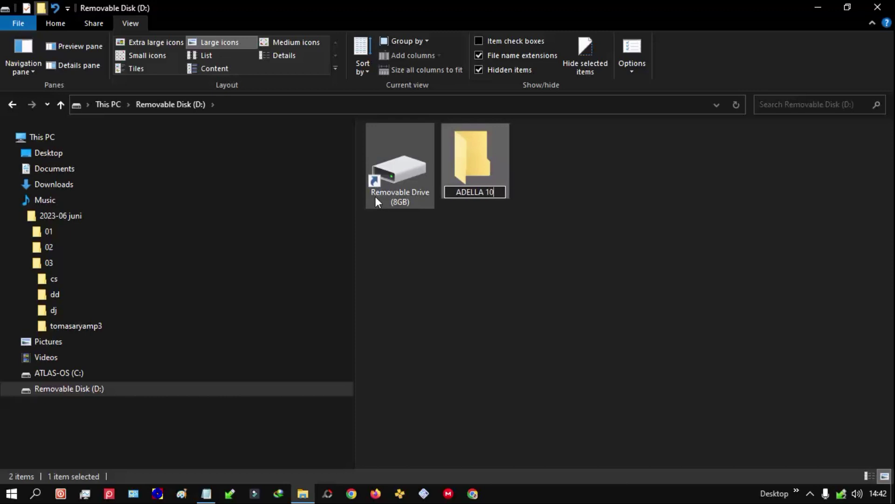
pyautogui.press('Return')
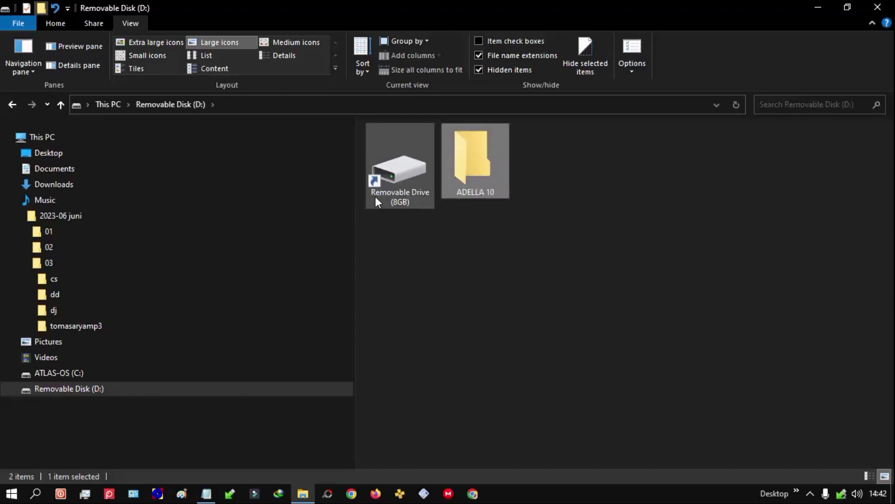
# Paste the nine copied videos from the dd folder into ADELLA 10, move the copy progress aside and minimize the file window.
pyautogui.rightClick(504, 178)
pyautogui.click(541, 385)
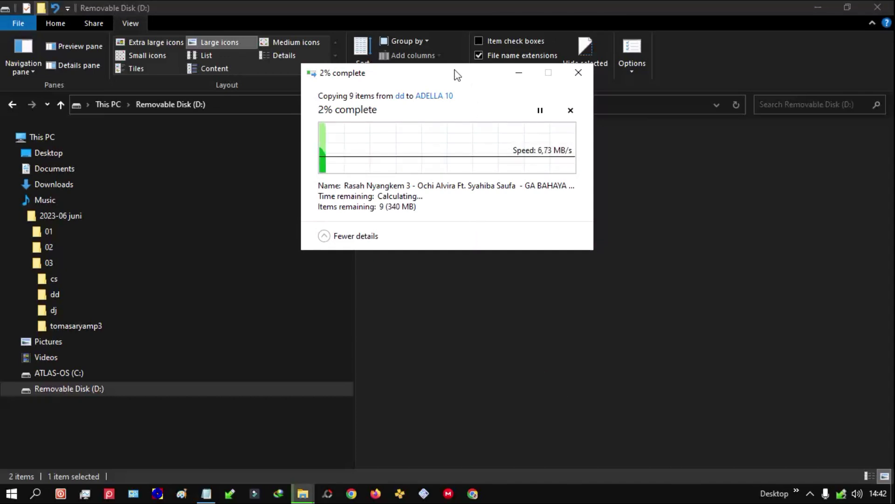
pyautogui.moveTo(454, 73); pyautogui.dragTo(739, 292)
pyautogui.click(818, 8)
pyautogui.click(736, 105)
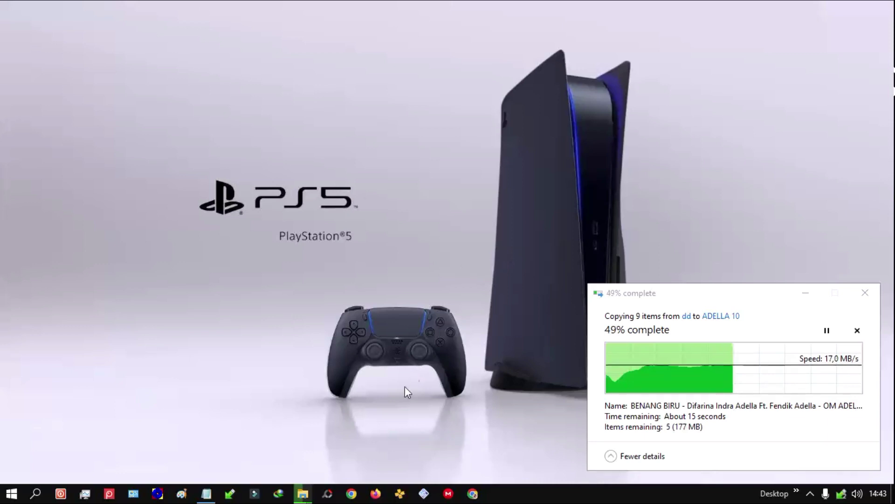
# Restore the Removable Disk (D:) window and switch the display of hidden items and file name extensions off and back on.
pyautogui.moveTo(312, 497)
pyautogui.click(259, 449)
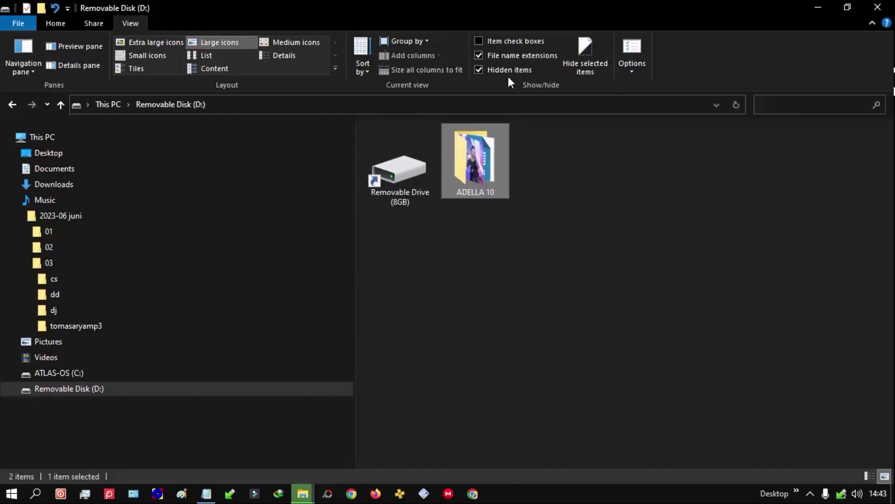
pyautogui.click(493, 72)
pyautogui.click(489, 61)
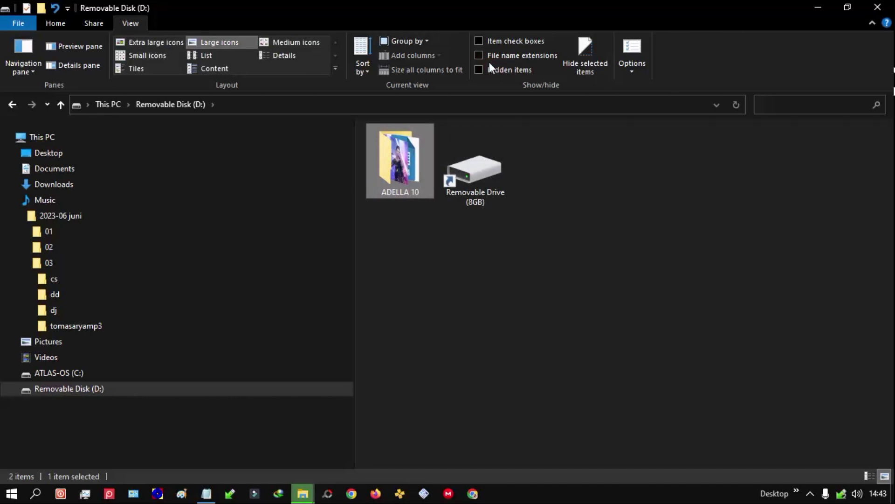
pyautogui.click(495, 72)
pyautogui.click(493, 55)
# Check the target location and size of the Removable Drive (8GB) shortcut on the flash disk, and minimize the file window.
pyautogui.moveTo(474, 173)
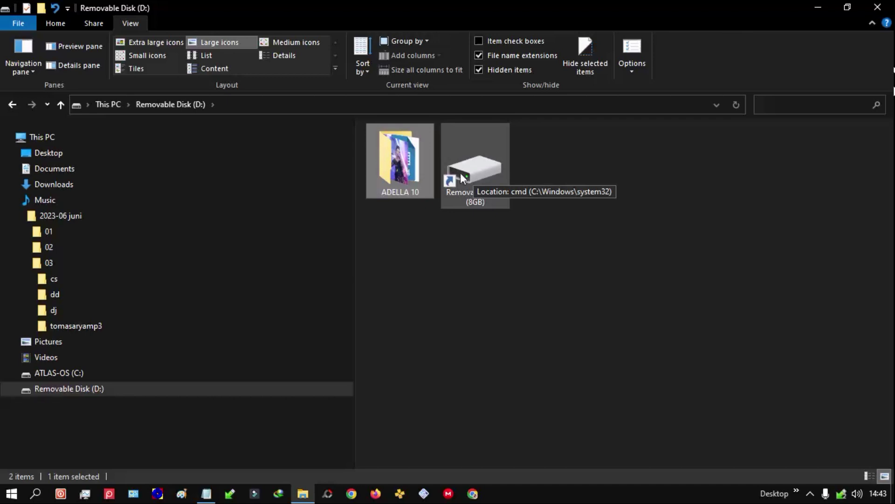
pyautogui.click(476, 278)
pyautogui.click(410, 185)
pyautogui.click(389, 290)
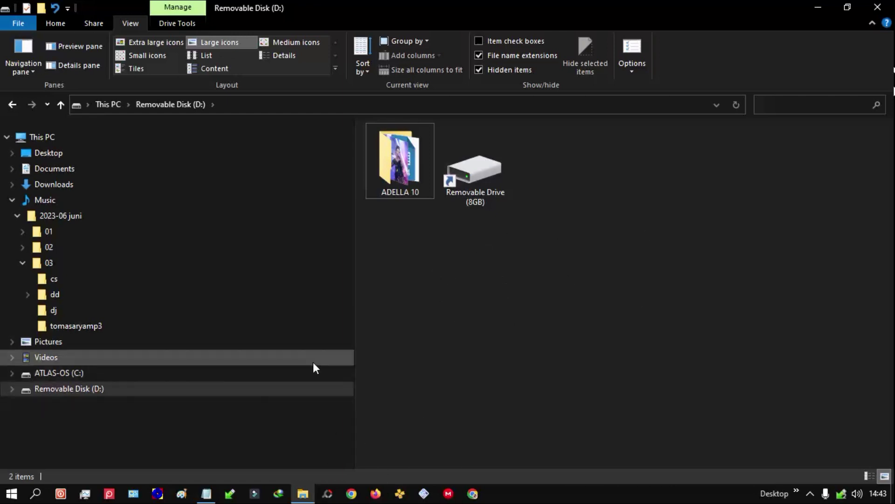
pyautogui.click(490, 173)
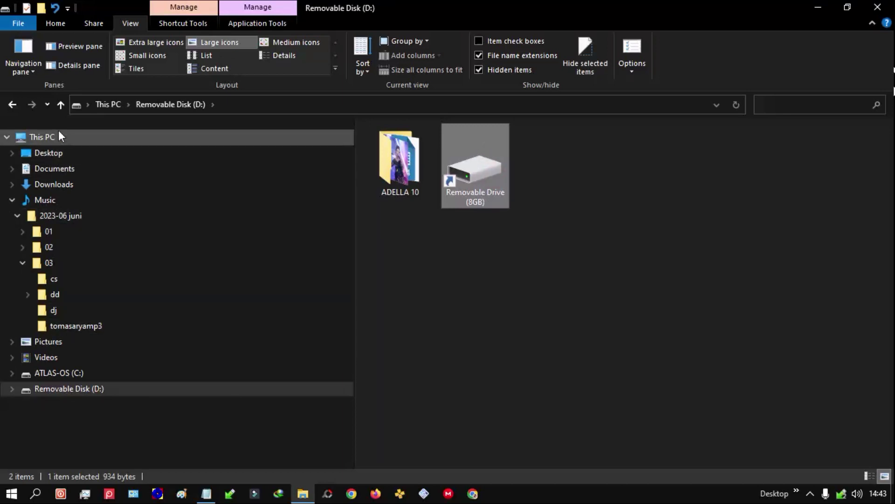
pyautogui.click(504, 314)
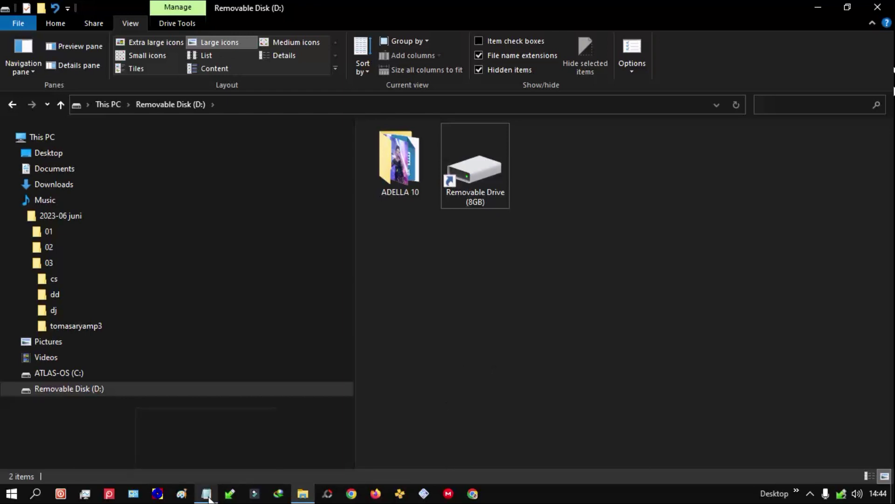
pyautogui.moveTo(208, 497)
pyautogui.click(819, 7)
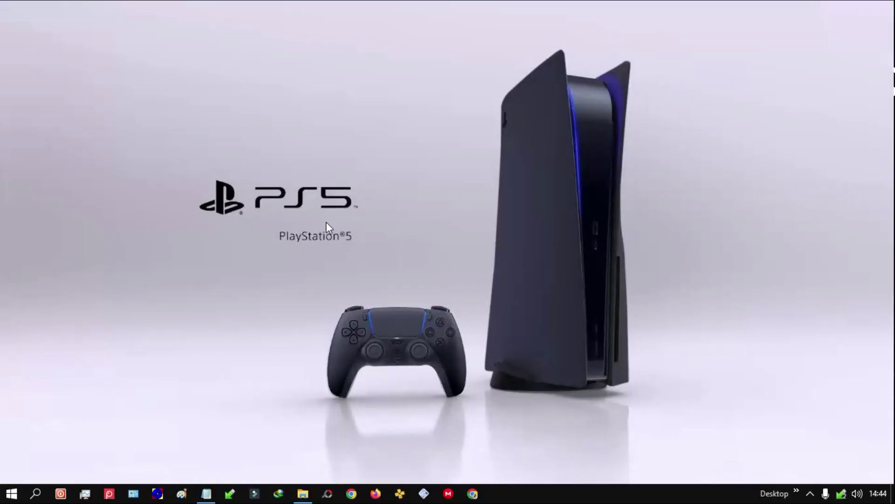